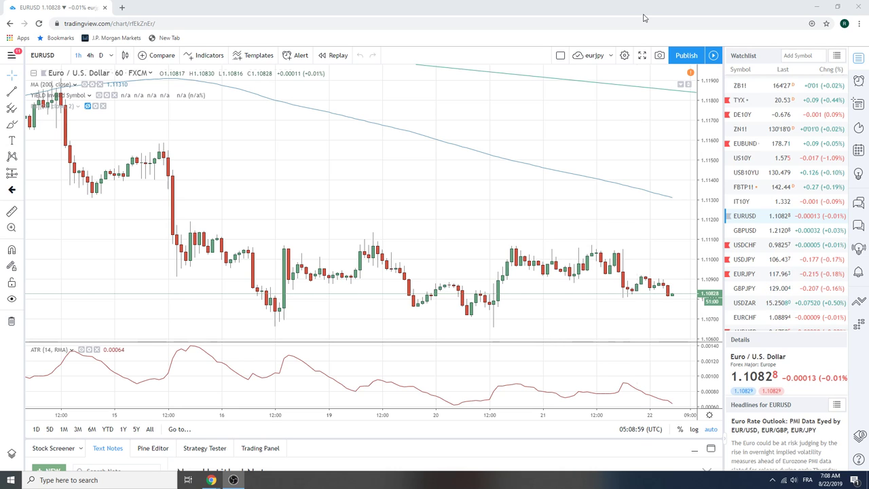
# Switch the hourly chart from EURUSD to USDJPY via the watchlist.
pyautogui.click(750, 265)
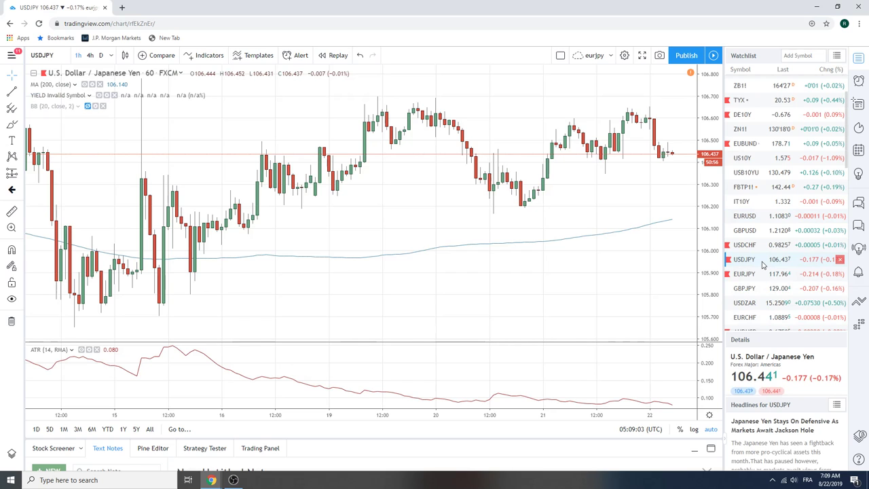
# Load the hourly AUDUSD chart and zoom out to span 7–22 August.
pyautogui.scroll(-1, 764, 262)
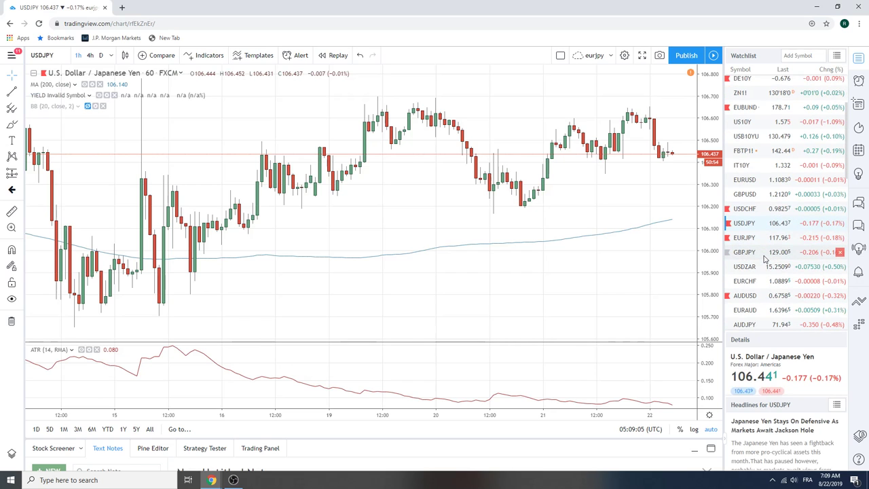
pyautogui.click(751, 297)
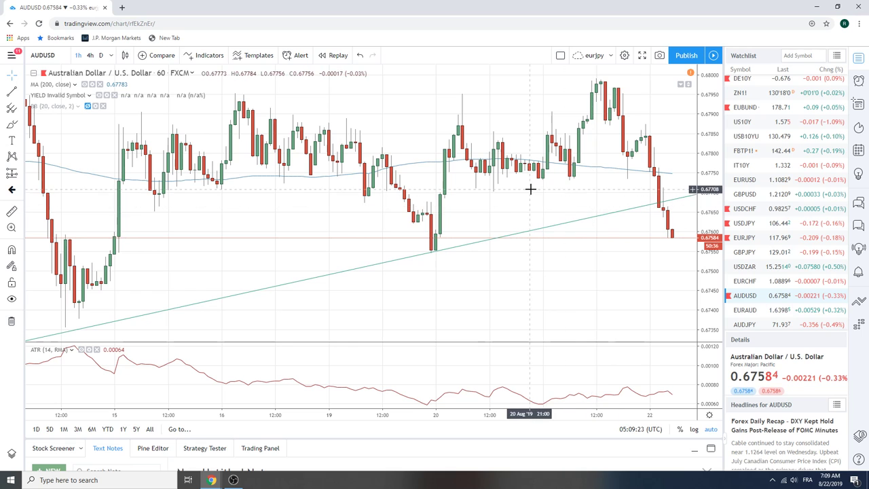
pyautogui.scroll(-3, 510, 184)
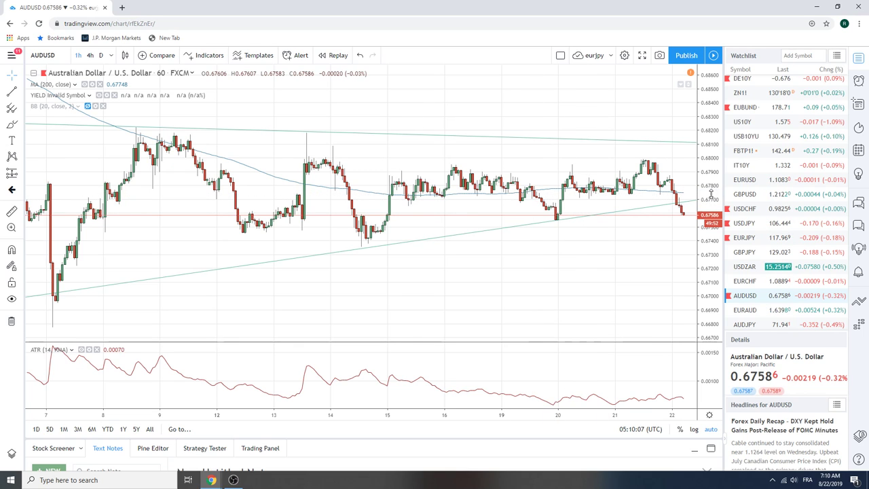
# Load the hourly EURUSD chart and zoom out to span mid-July to 22 August.
pyautogui.click(744, 180)
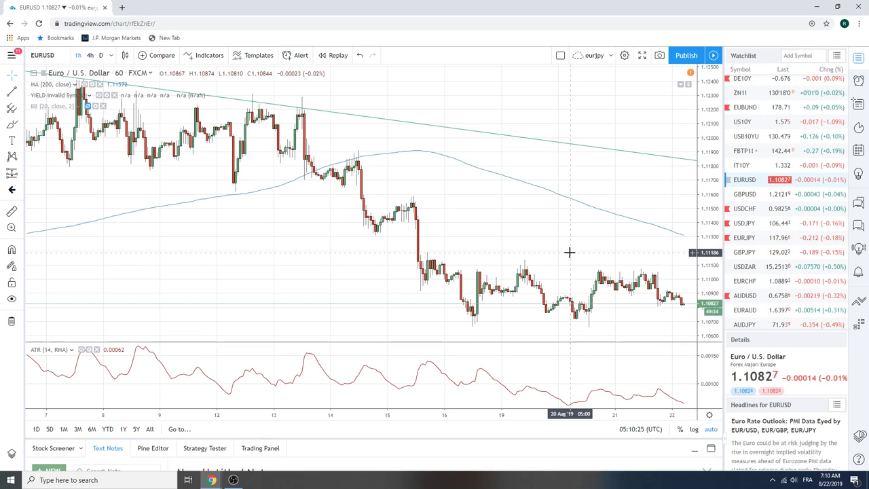
pyautogui.scroll(2, 572, 253)
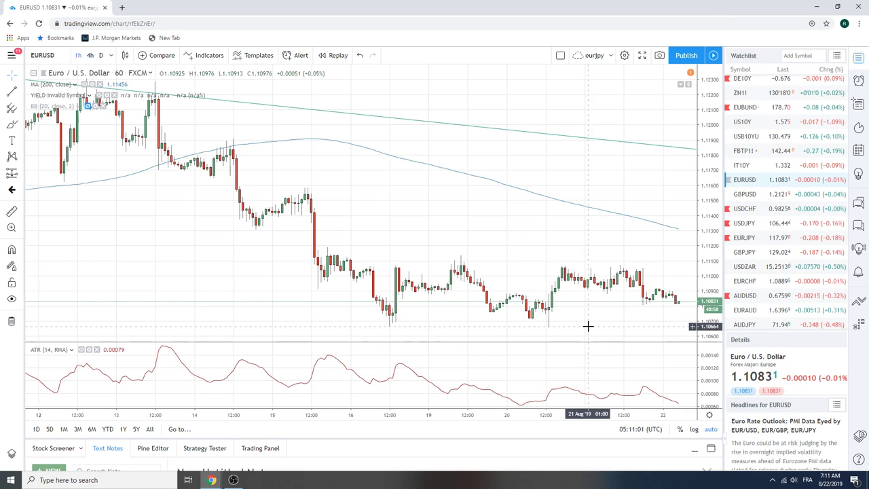
pyautogui.scroll(-6, 530, 241)
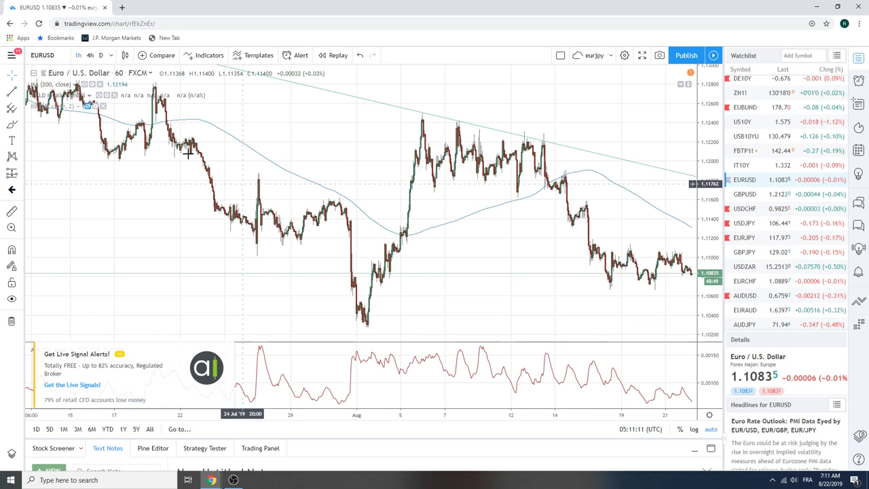
# Set EURUSD to the D interval and zoom in to mid-May through August 2019.
pyautogui.click(101, 56)
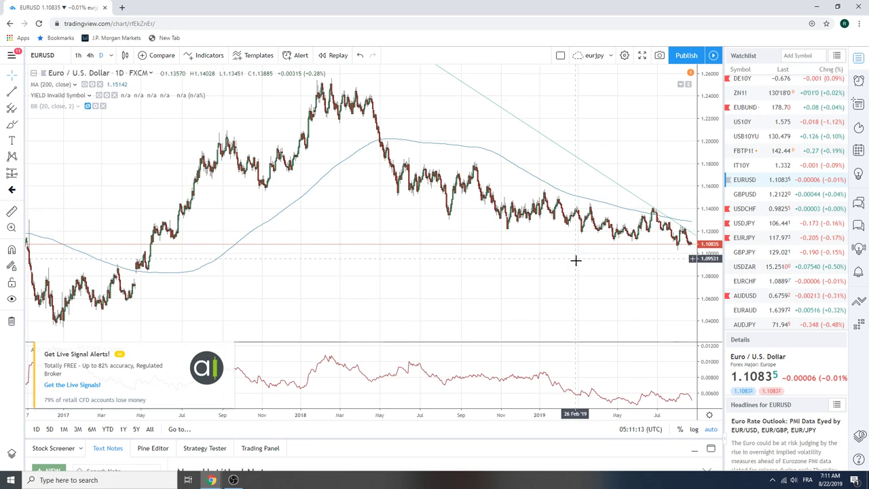
pyautogui.scroll(3, 577, 259)
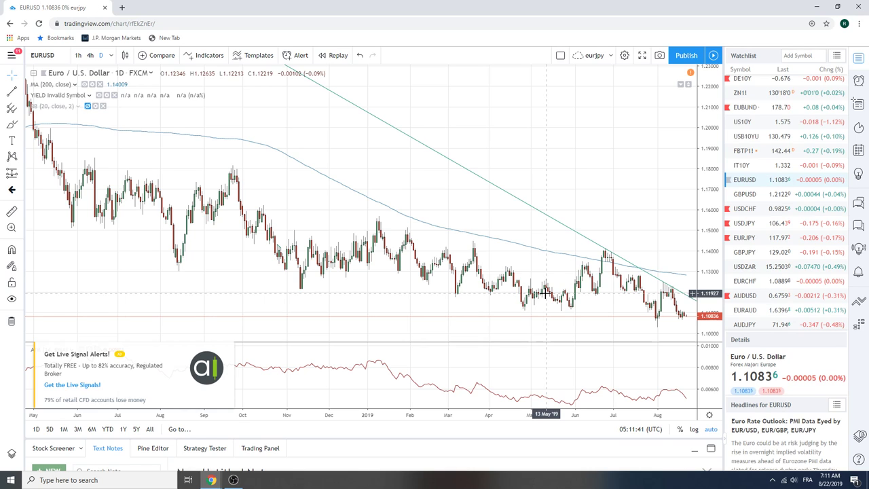
pyautogui.scroll(3, 412, 281)
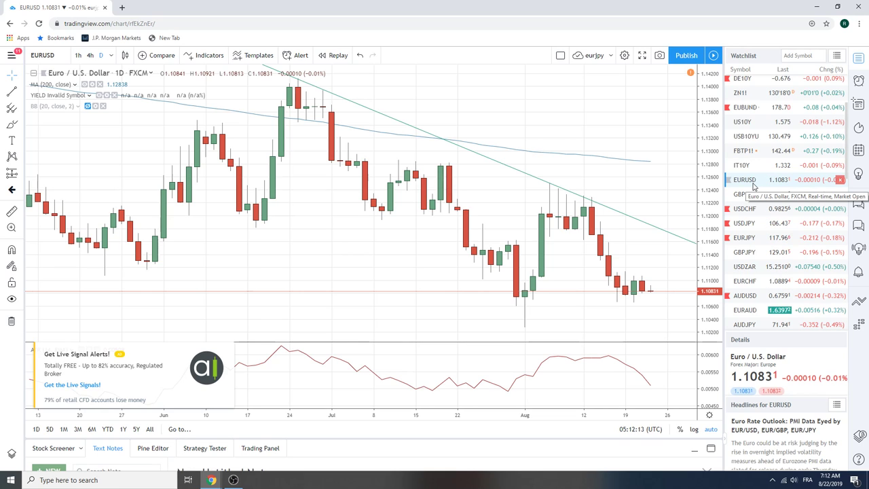
# Zoom the daily EURUSD chart back to mid-December 2018, showing the 200-day moving average.
pyautogui.scroll(-4, 575, 190)
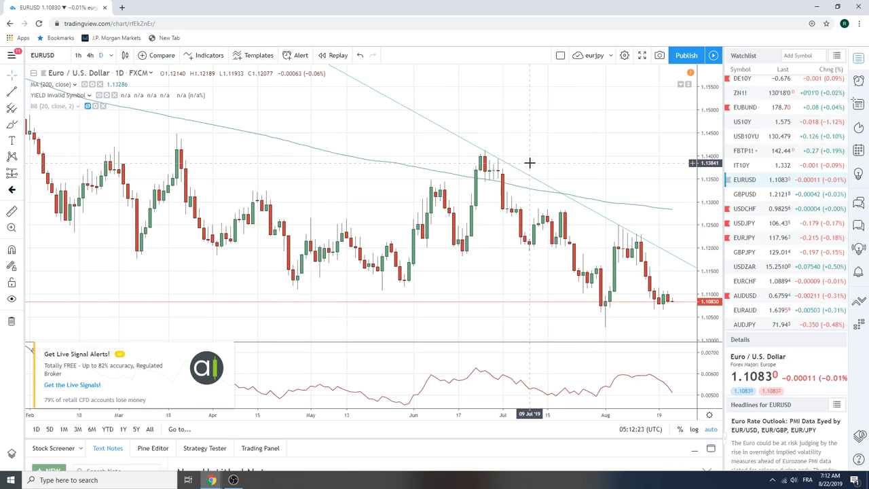
pyautogui.scroll(1, 530, 163)
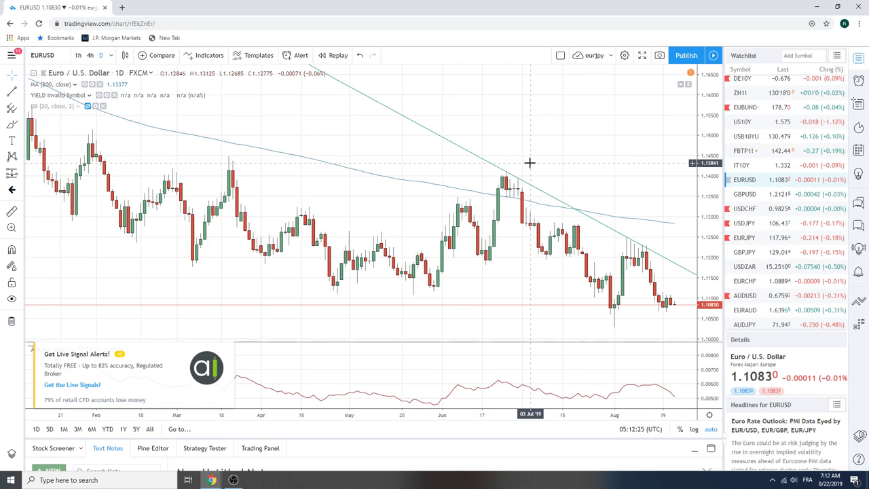
pyautogui.scroll(-1, 530, 163)
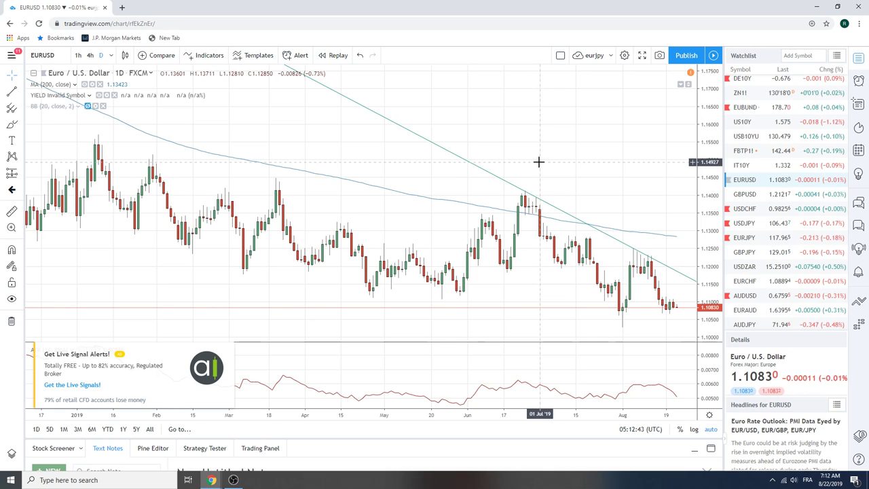
# Review the daily EUBUND and USDCHF charts, ending on daily GBPUSD from late May.
pyautogui.click(747, 109)
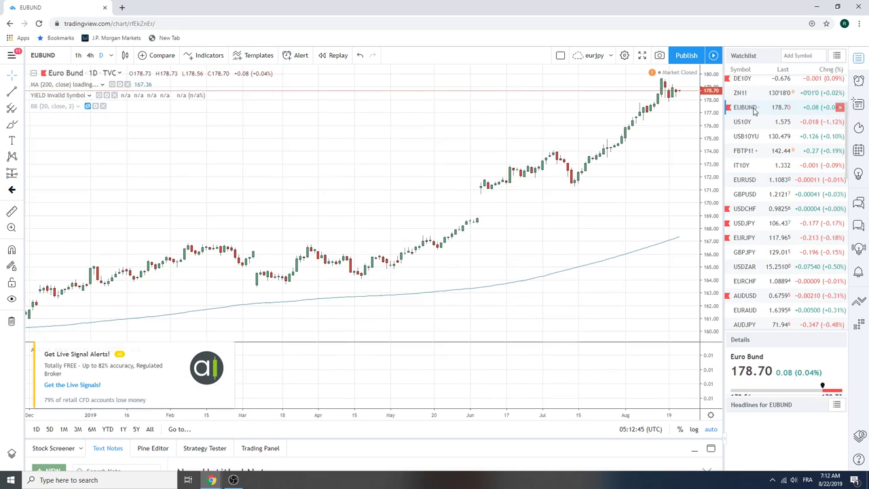
pyautogui.scroll(5, 663, 163)
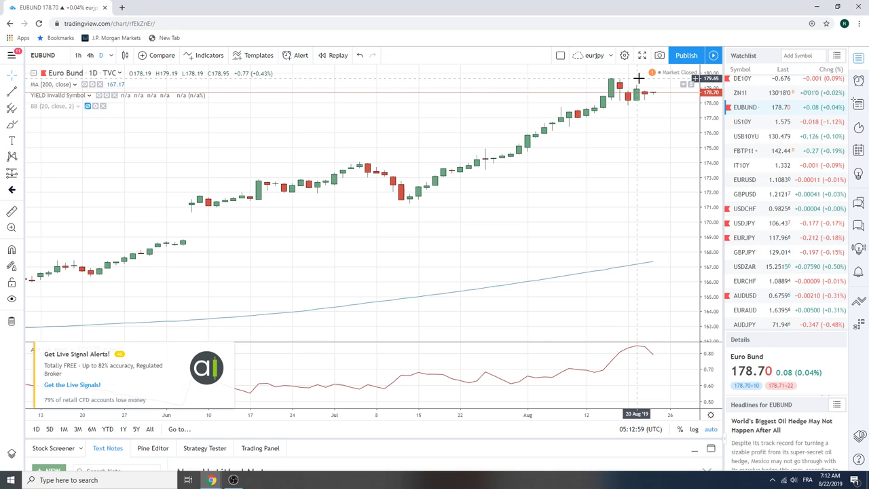
pyautogui.scroll(-2, 639, 78)
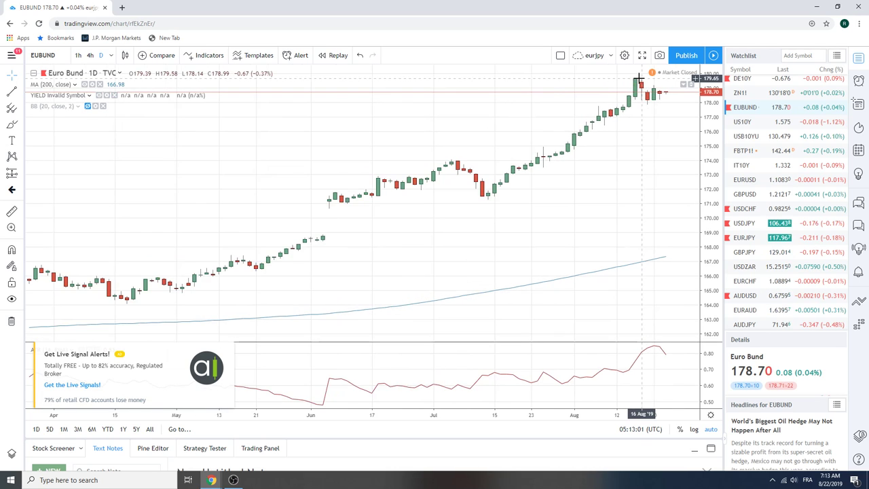
pyautogui.scroll(-2, 639, 78)
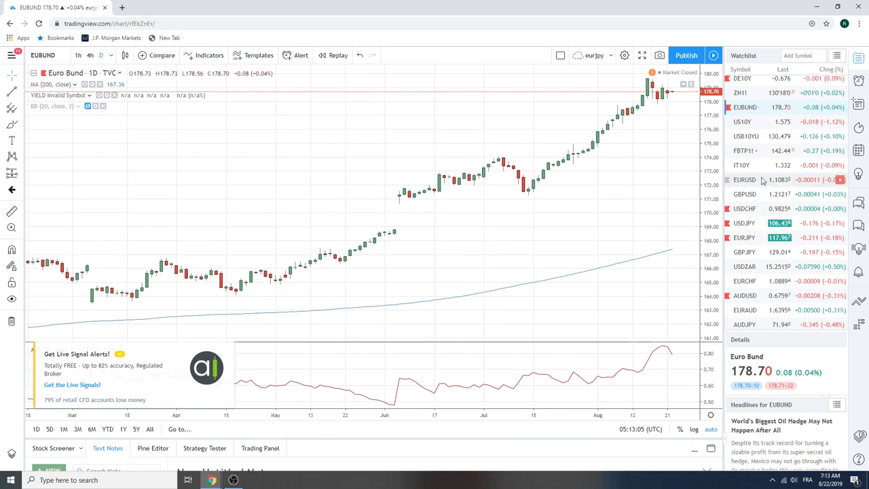
pyautogui.scroll(-1, 779, 176)
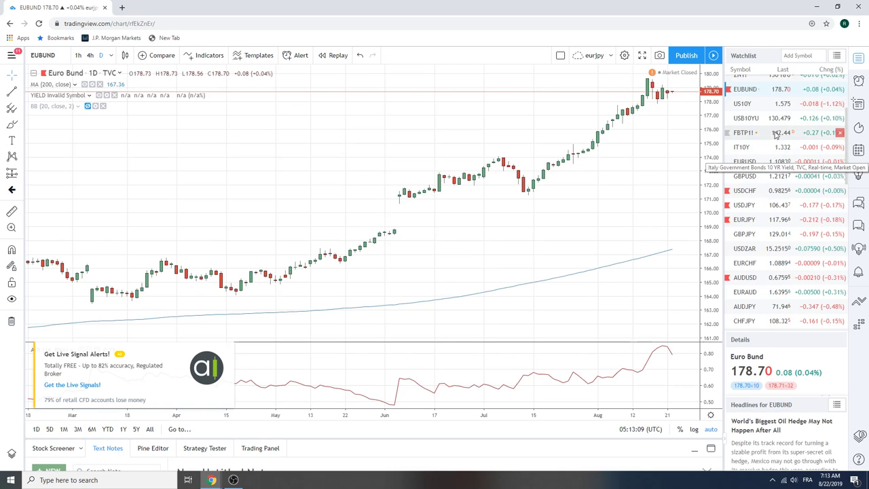
pyautogui.click(756, 193)
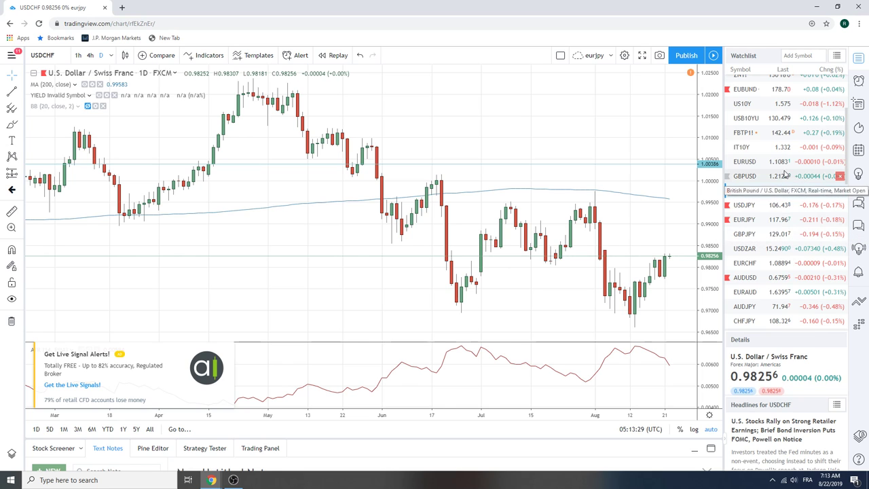
pyautogui.click(747, 178)
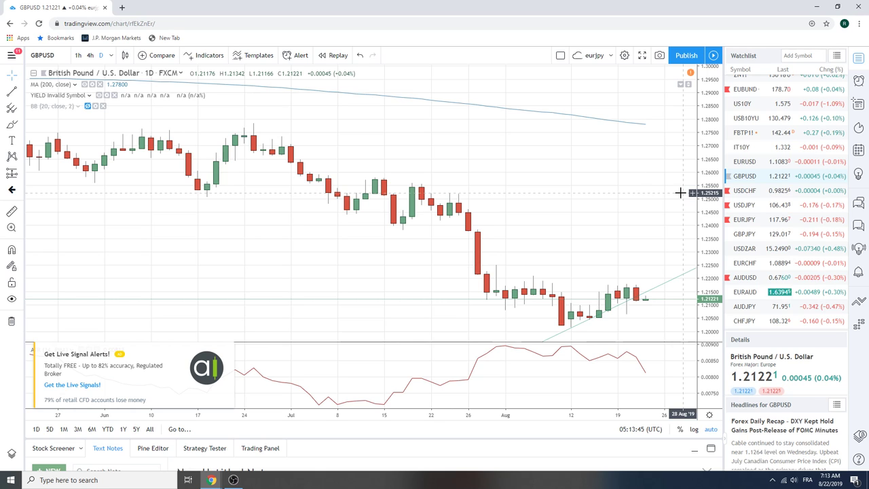
# Switch GBPUSD to 1h candles and zoom out to cover 2–22 August.
pyautogui.click(79, 55)
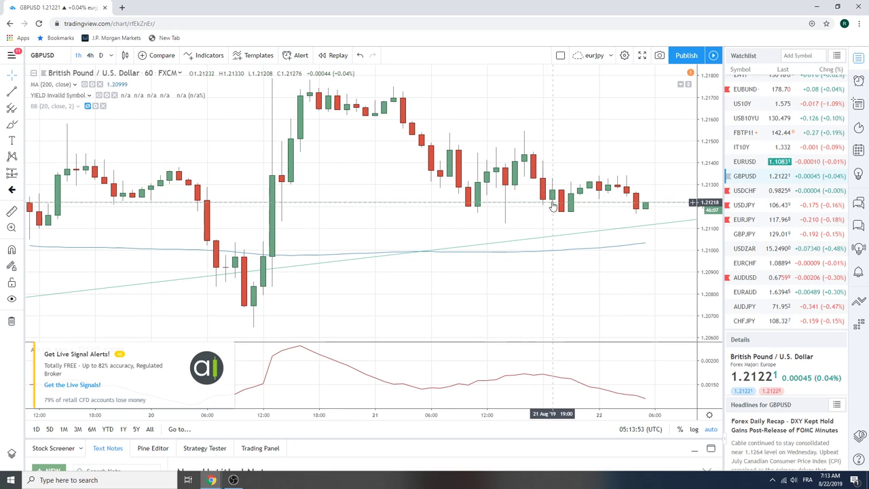
pyautogui.scroll(-2, 536, 148)
pyautogui.scroll(-3, 536, 148)
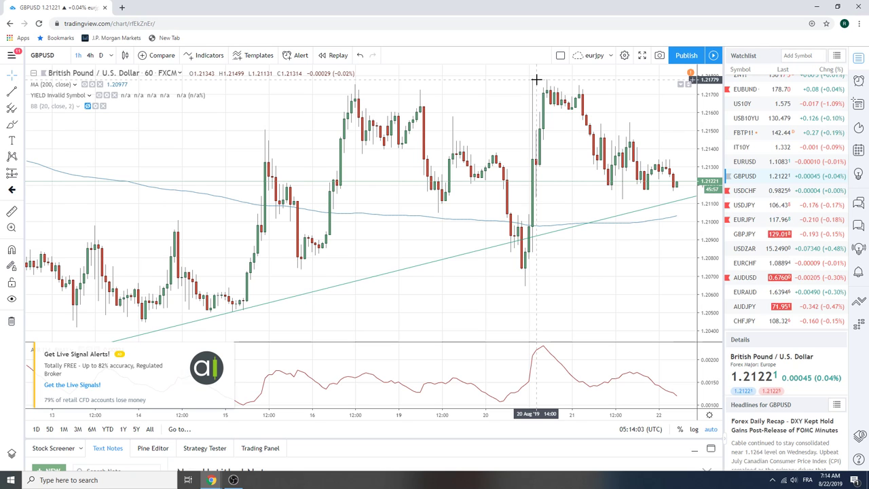
pyautogui.scroll(-3, 536, 154)
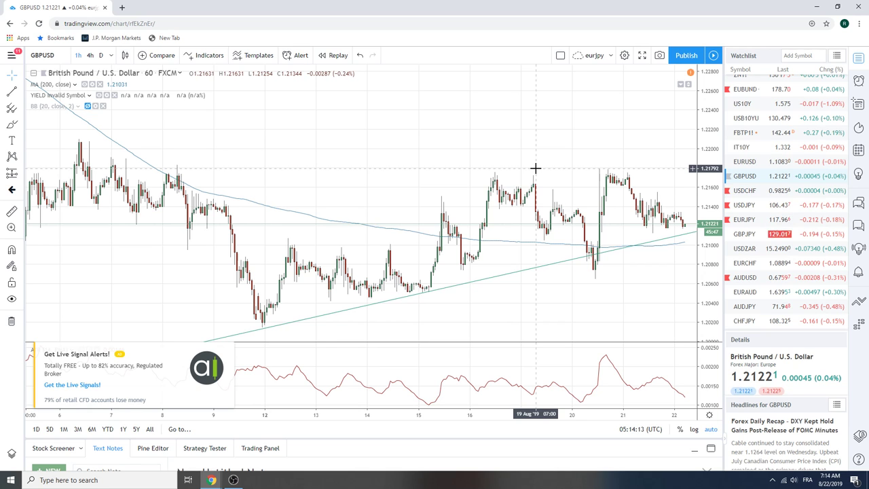
pyautogui.scroll(-3, 544, 146)
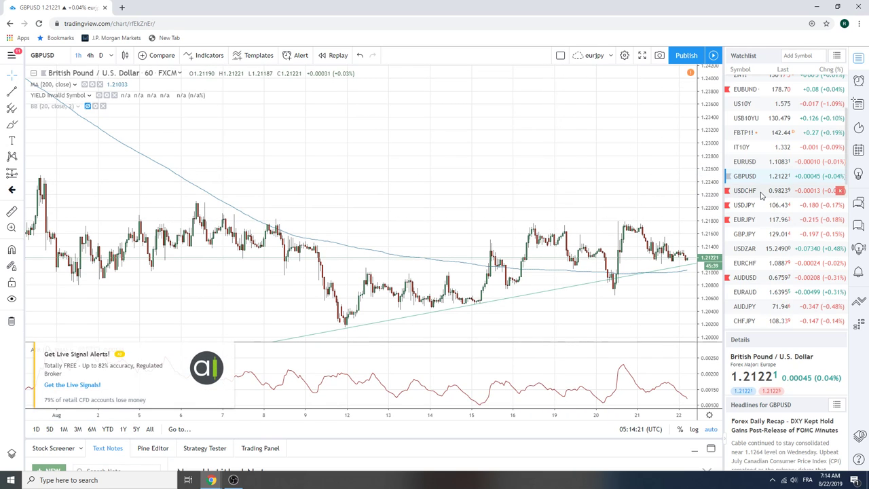
pyautogui.scroll(-3, 762, 196)
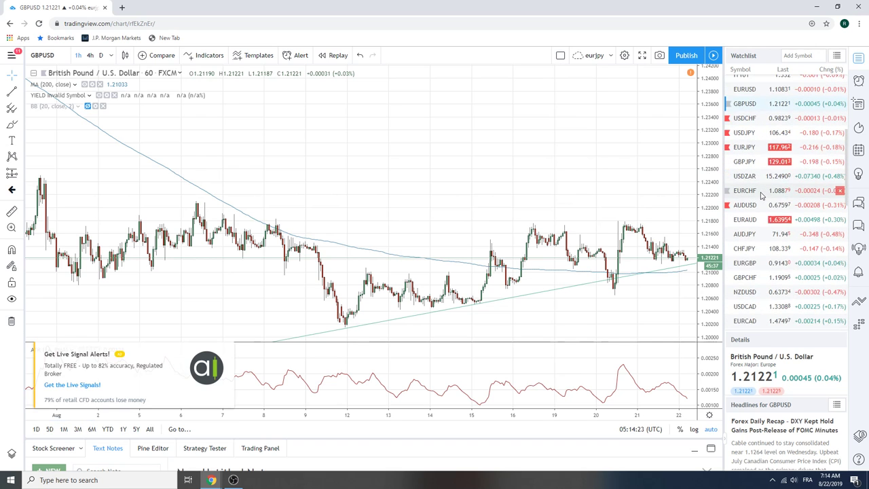
pyautogui.scroll(5, 762, 196)
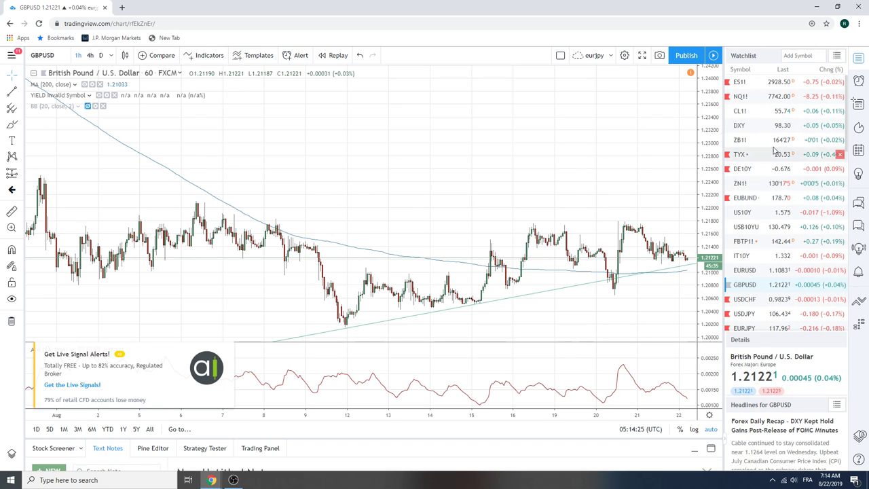
# Open the hourly ES1! S&P 500 E-mini Futures chart spanning 8–22 August.
pyautogui.click(770, 82)
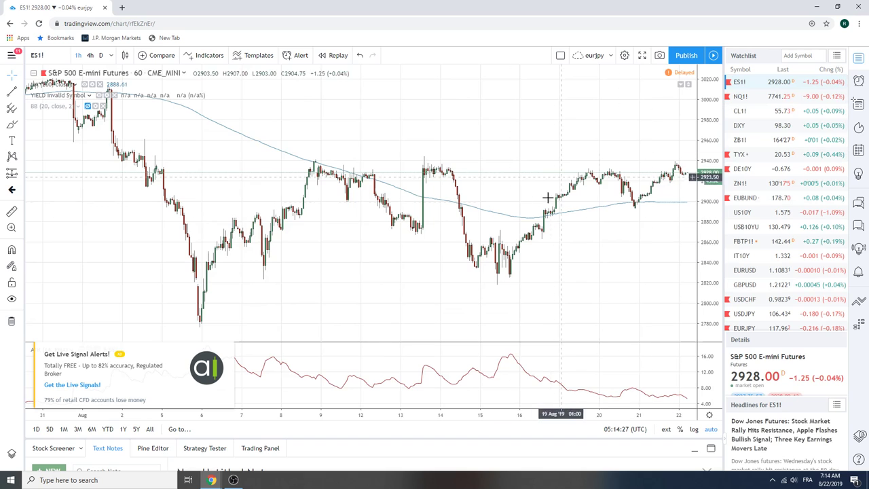
pyautogui.scroll(3, 617, 208)
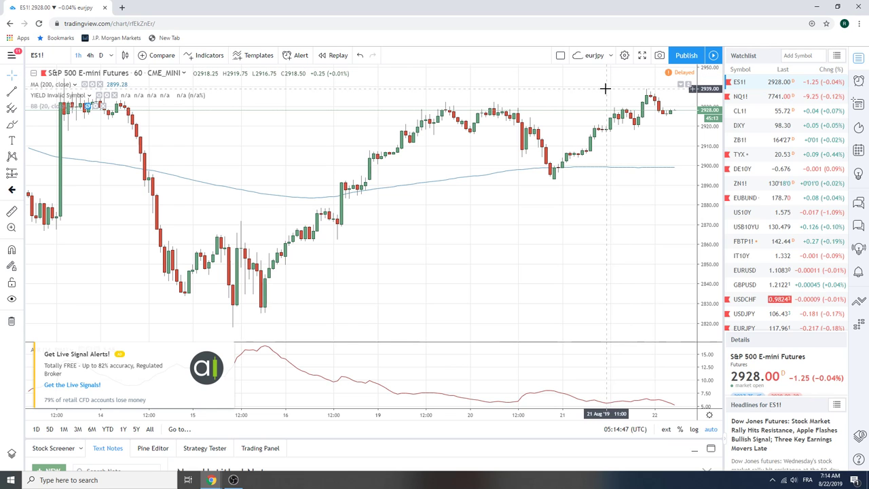
pyautogui.scroll(-3, 605, 88)
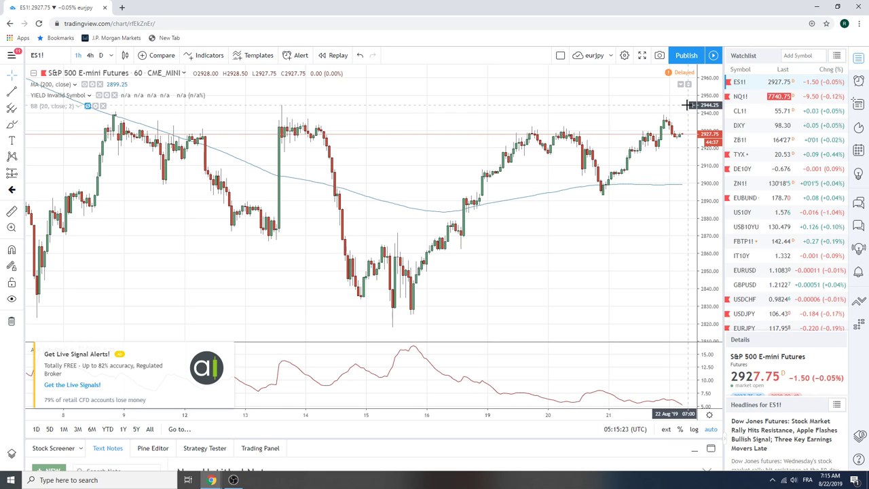
# Set ES1! to daily candles spanning mid-April to late August, above the 200-day average.
pyautogui.click(101, 55)
pyautogui.scroll(5, 350, 198)
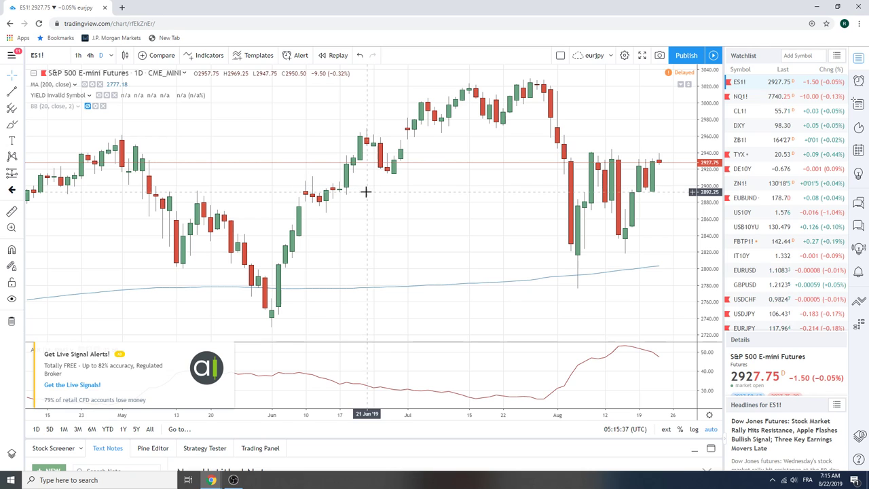
pyautogui.scroll(-2, 767, 226)
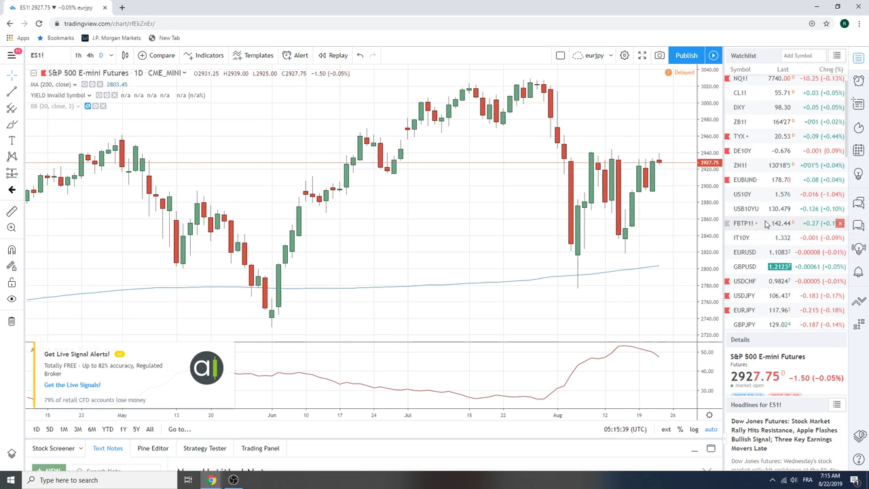
pyautogui.scroll(-1, 765, 224)
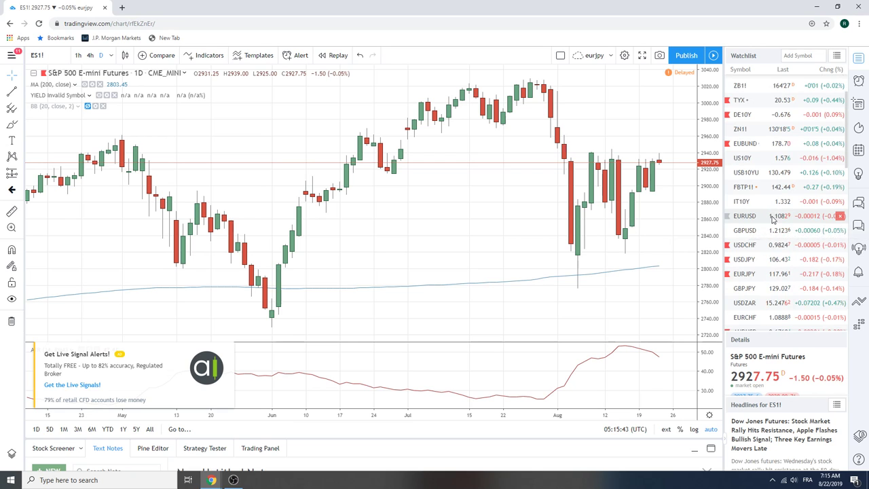
pyautogui.scroll(-2, 767, 223)
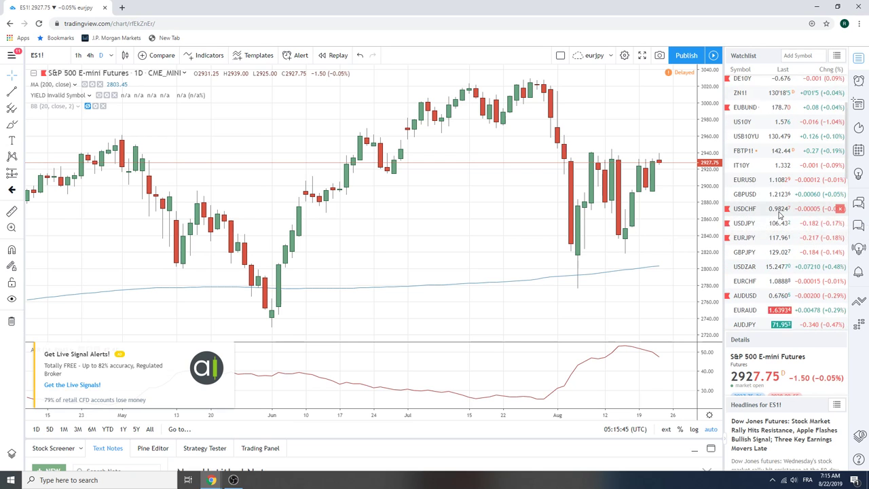
pyautogui.scroll(-1, 776, 218)
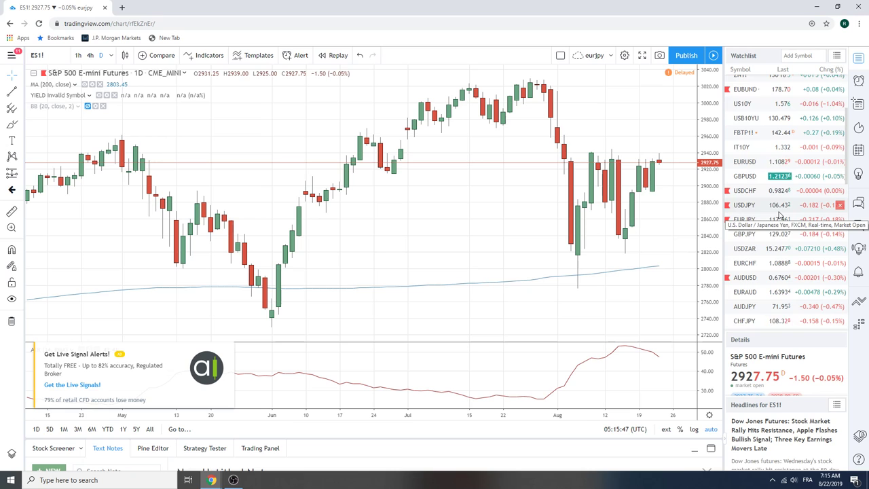
pyautogui.scroll(-1, 779, 216)
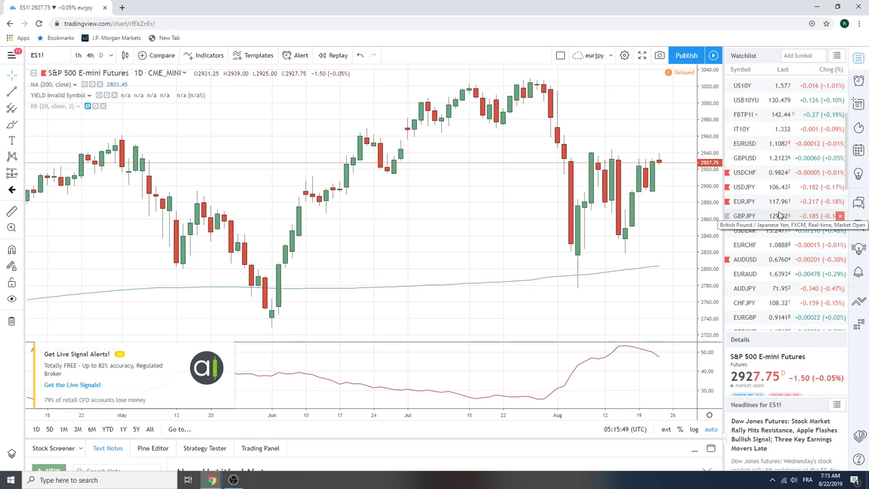
pyautogui.scroll(-1, 780, 215)
pyautogui.scroll(-2, 780, 216)
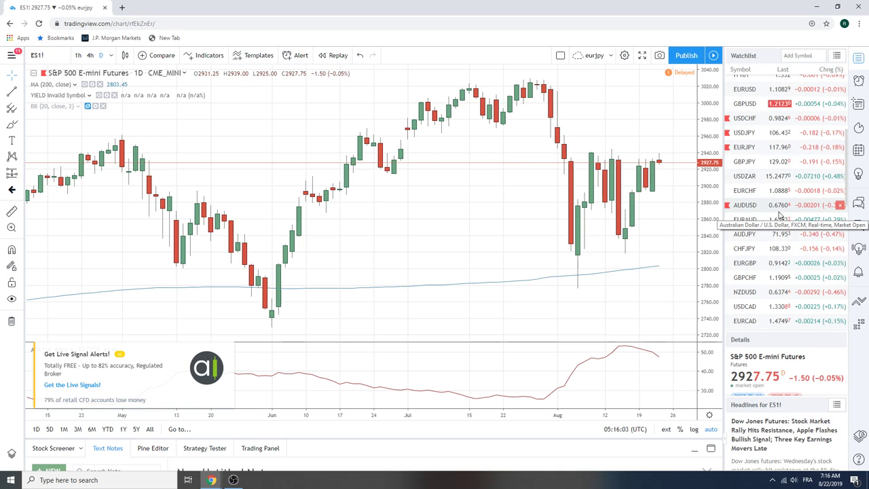
# Open the daily EURJPY chart for review, then switch to daily EURUSD.
pyautogui.click(745, 147)
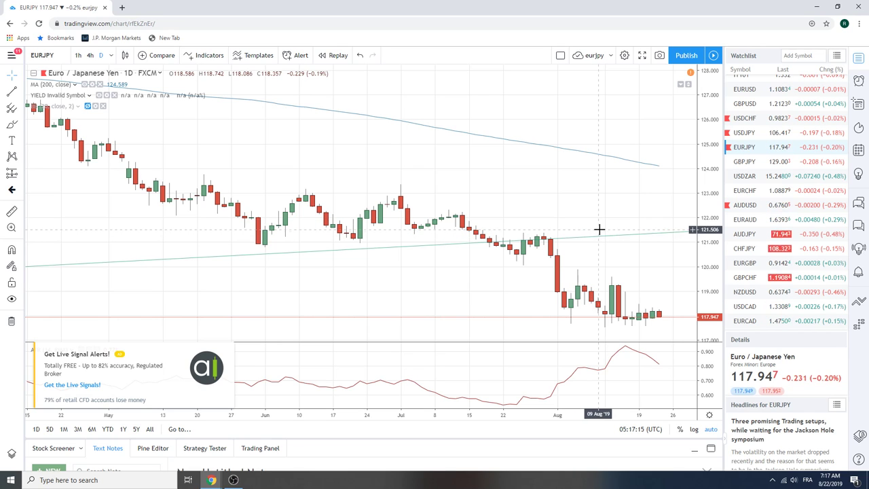
pyautogui.click(734, 93)
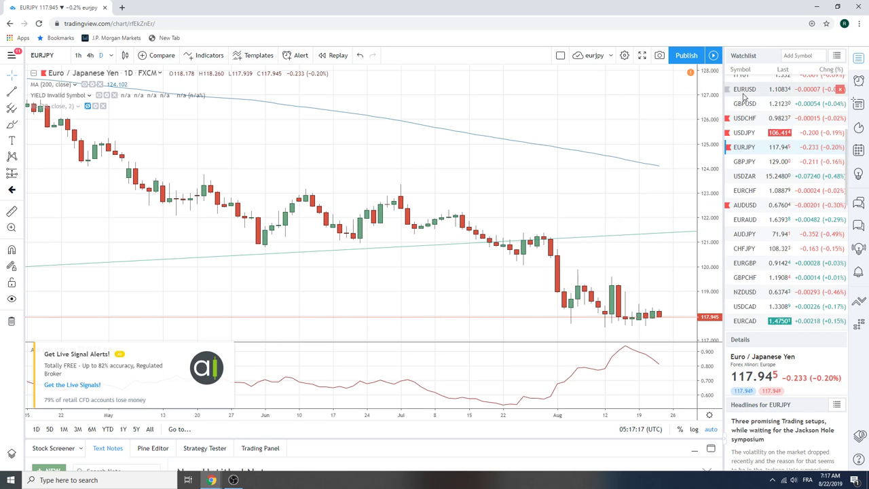